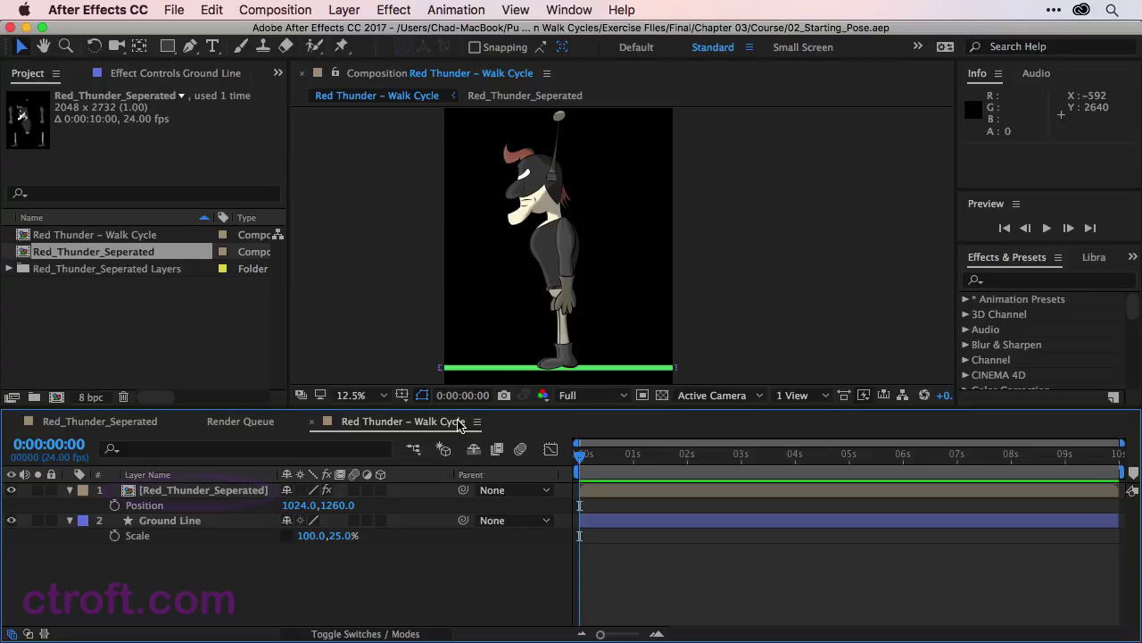
# Step: Reveal the Red_Thunder_Seperated layer's Puppet effect and display its pins on the character
pyautogui.click(240, 494)
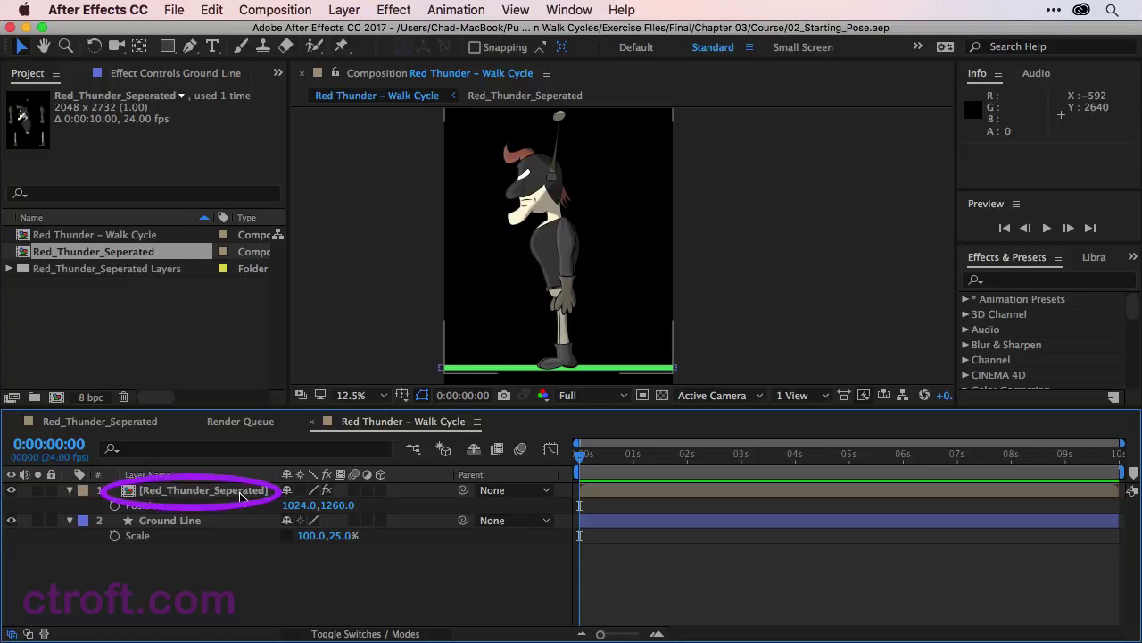
pyautogui.click(239, 494)
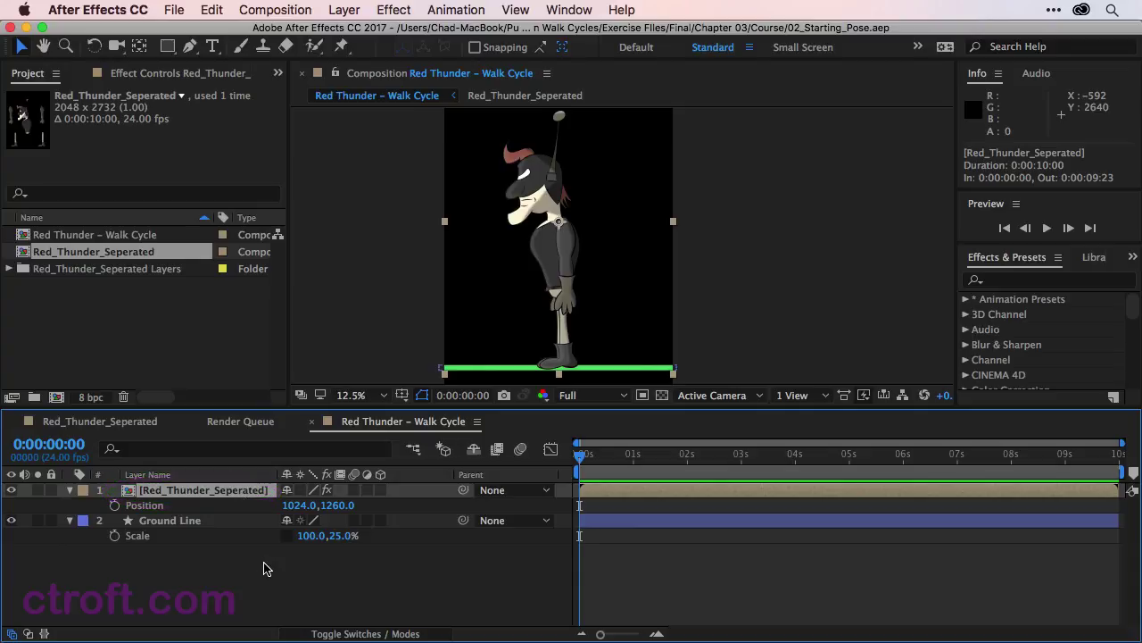
pyautogui.press('e')
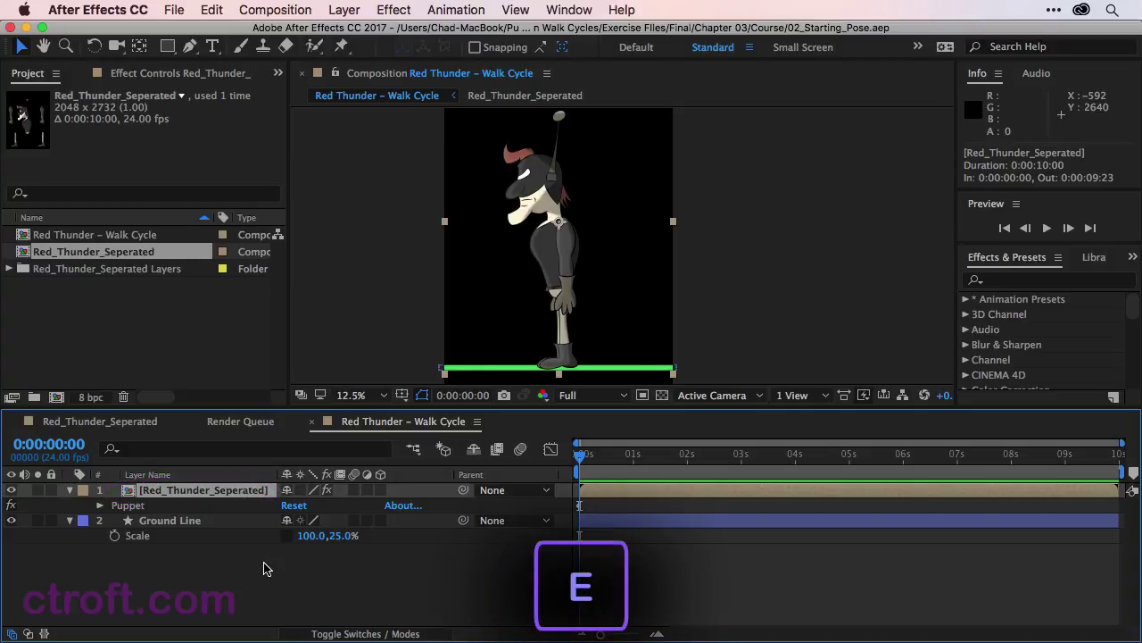
pyautogui.click(135, 507)
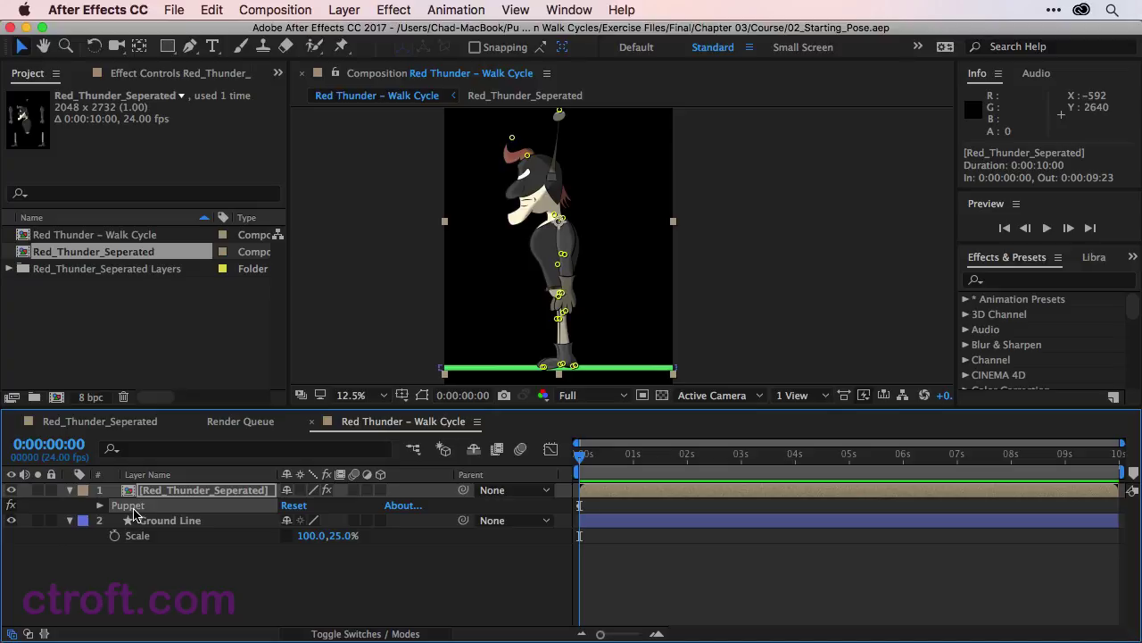
pyautogui.click(362, 326)
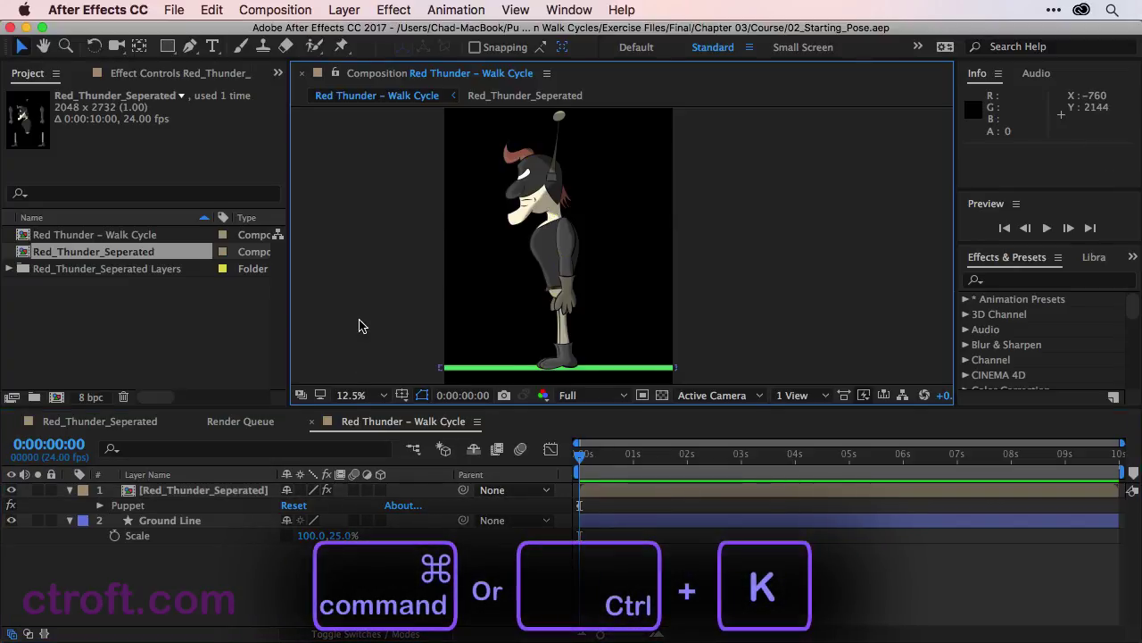
pyautogui.press('super+k')
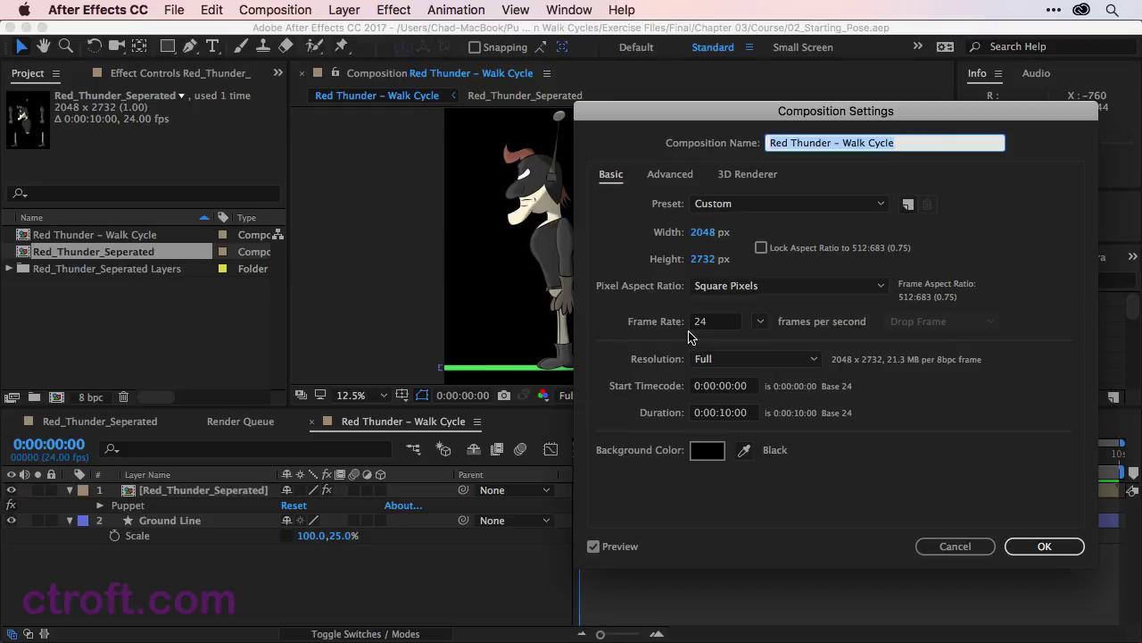
pyautogui.click(1045, 546)
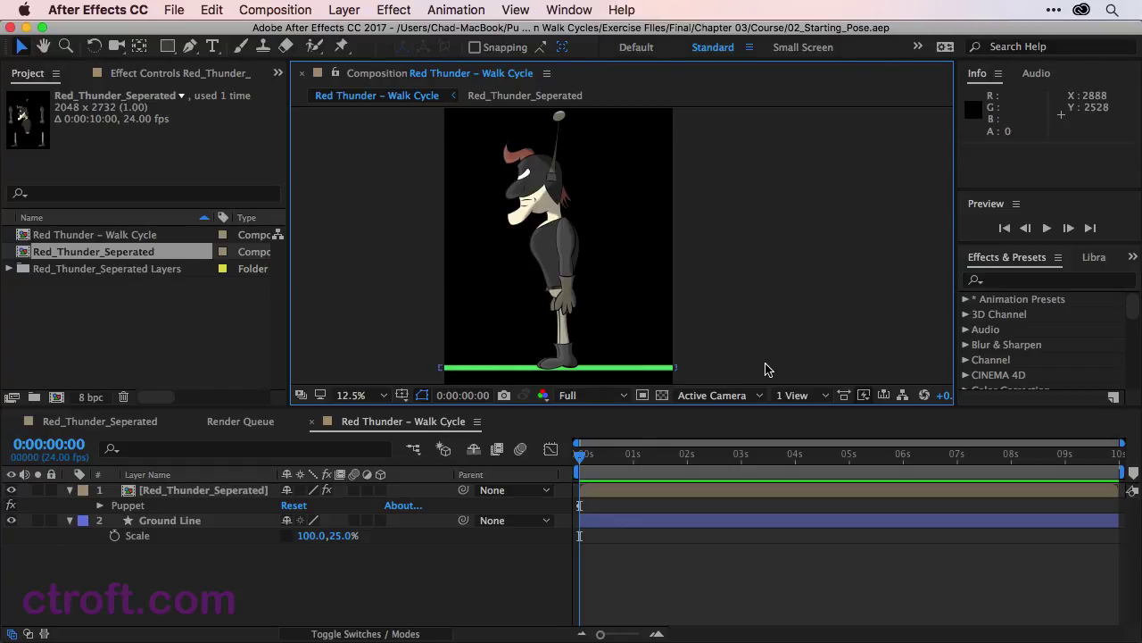
# Step: Select the character layer and zoom in on the front foot and ground line
pyautogui.click(139, 509)
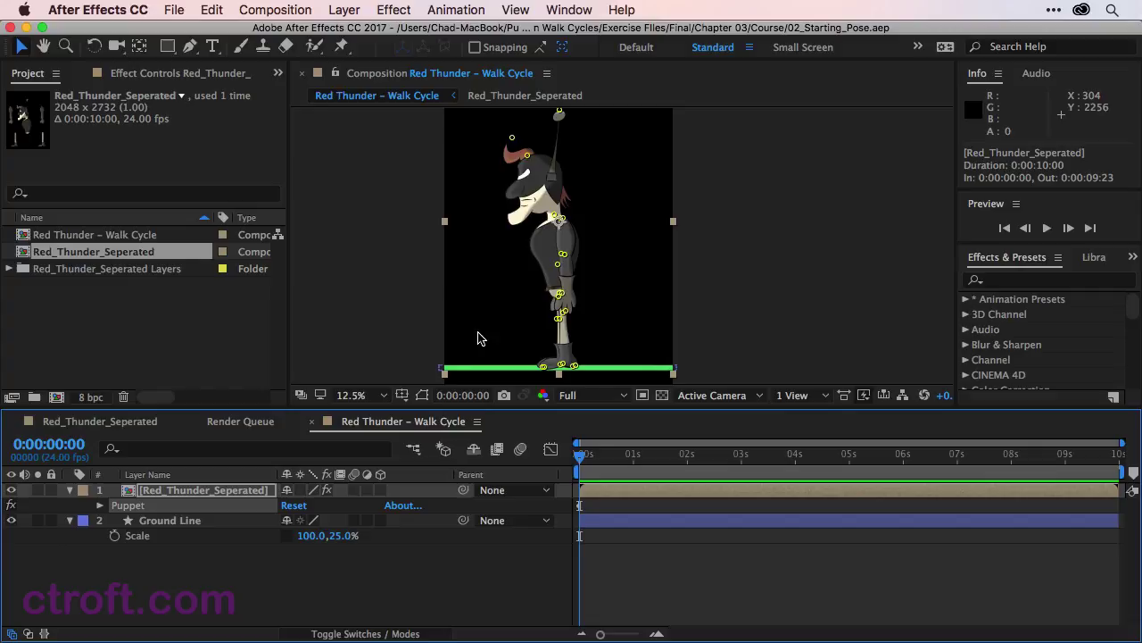
pyautogui.scroll(2, 486, 339)
pyautogui.press('h')
pyautogui.moveTo(510, 334); pyautogui.dragTo(558, 237)
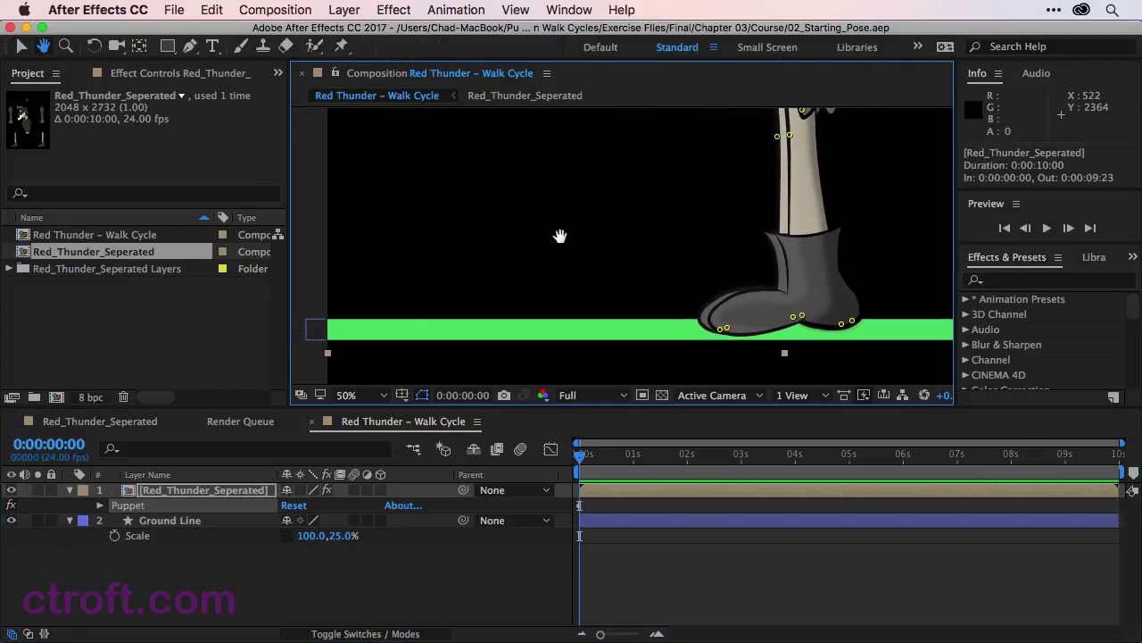
pyautogui.press('v')
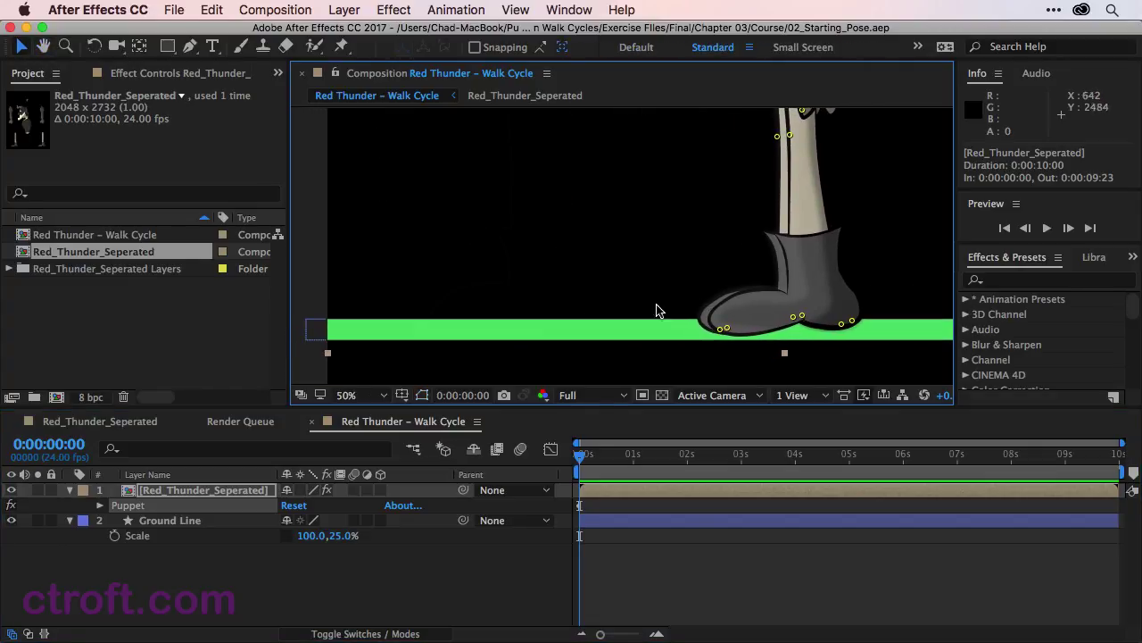
# Step: Drag the front foot, heel, toe and knee pins forward to plant the boot ahead
pyautogui.click(726, 329)
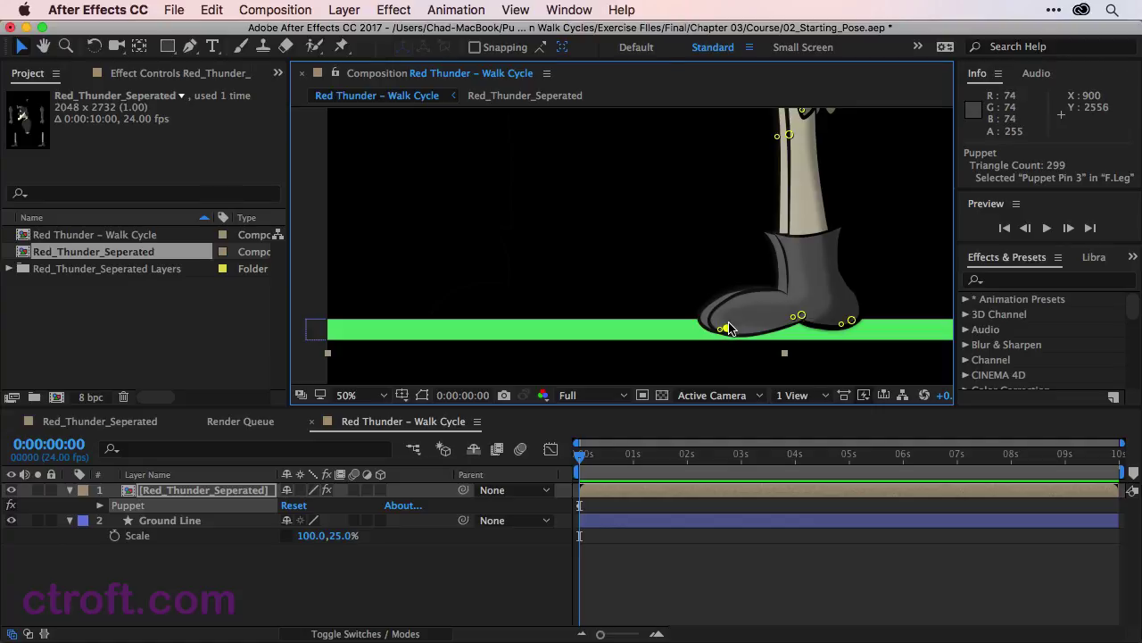
pyautogui.moveTo(728, 330); pyautogui.dragTo(411, 325)
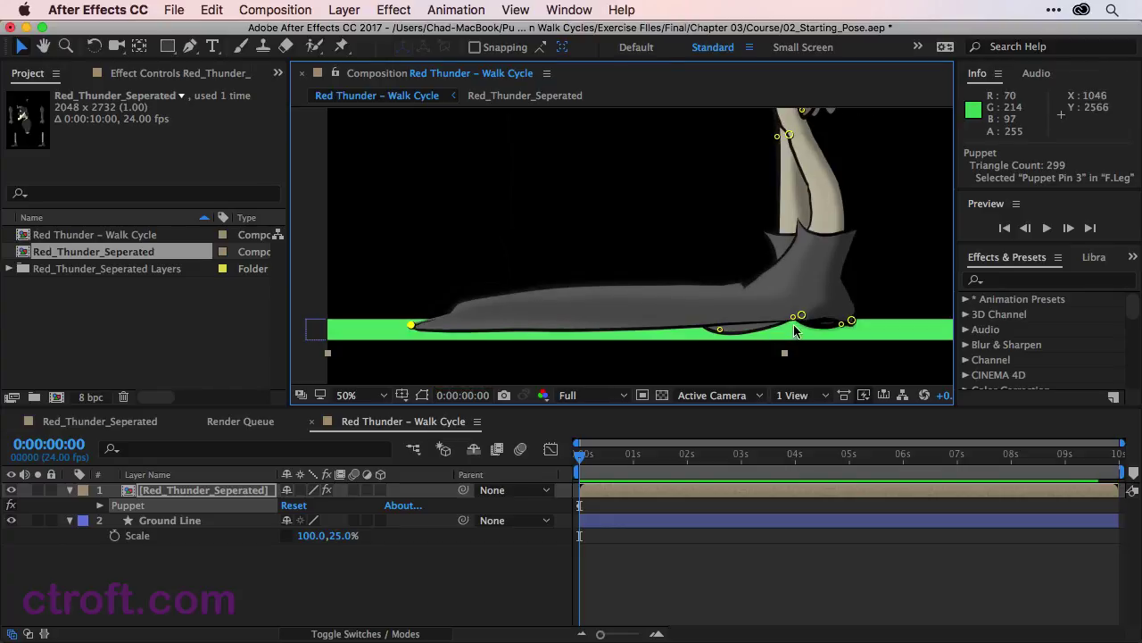
pyautogui.moveTo(802, 314); pyautogui.dragTo(484, 325)
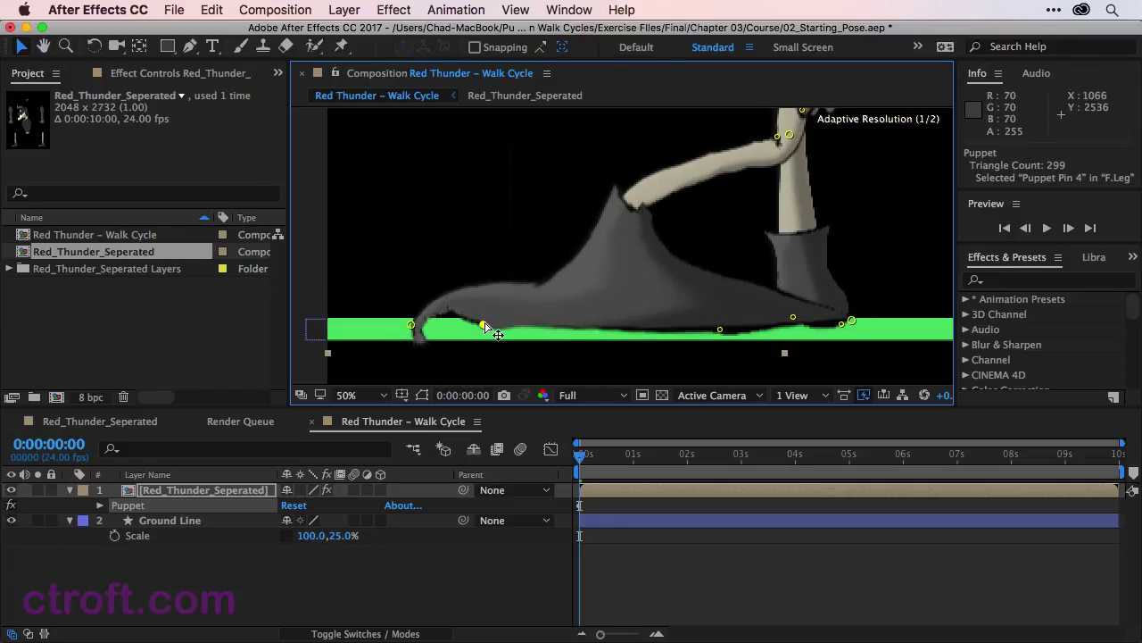
pyautogui.click(852, 320)
pyautogui.moveTo(730, 329); pyautogui.dragTo(527, 324)
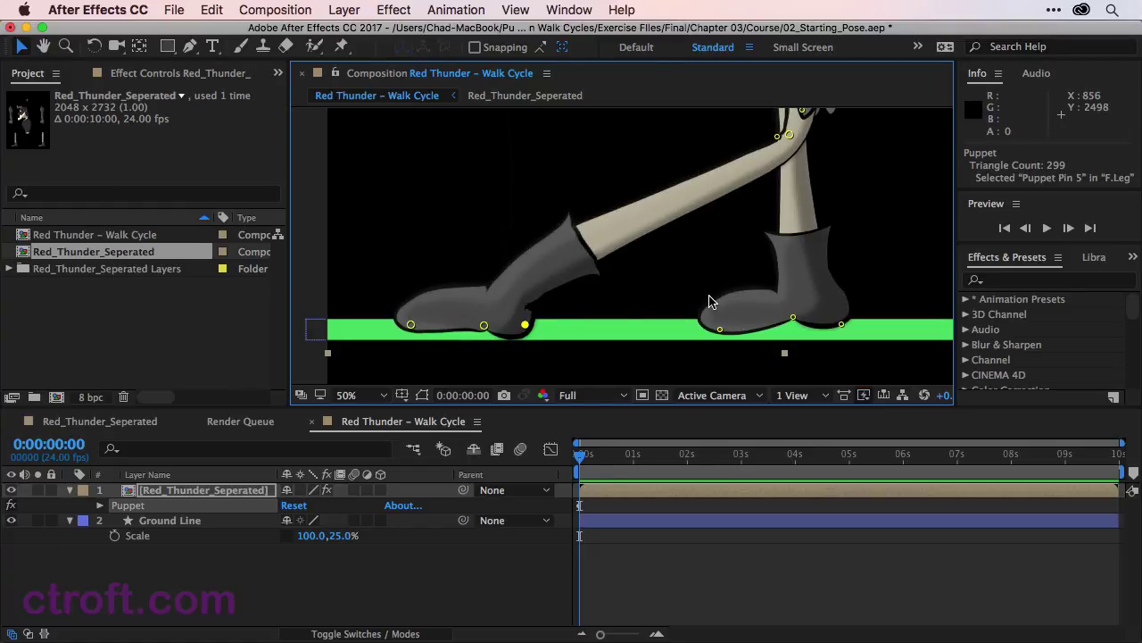
pyautogui.scroll(-3, 709, 301)
pyautogui.scroll(1, 707, 305)
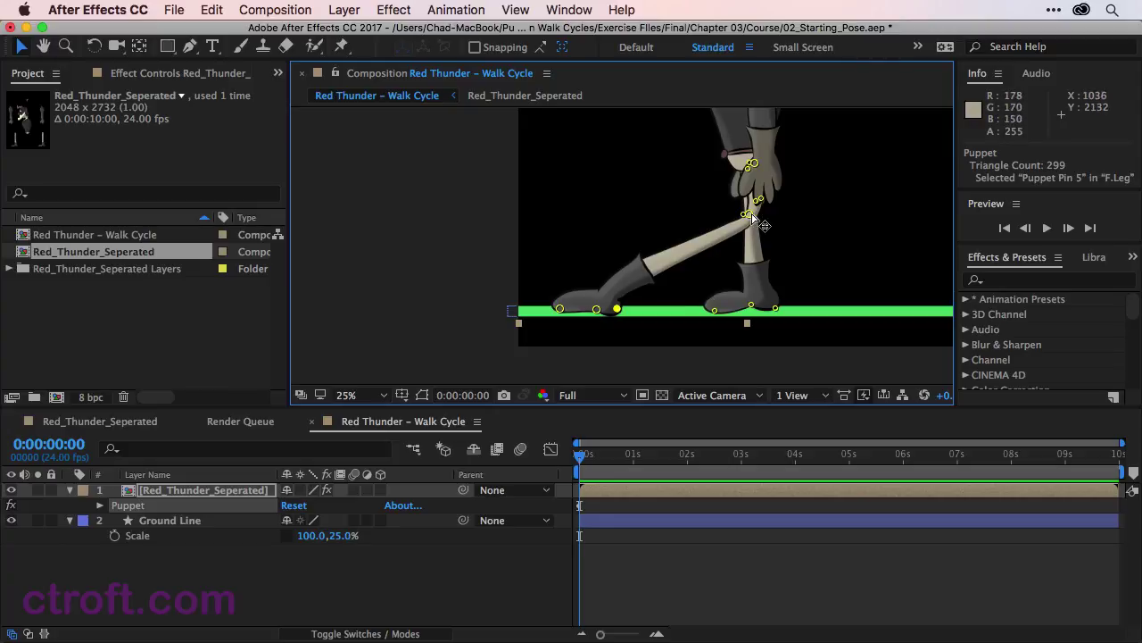
pyautogui.moveTo(752, 214); pyautogui.dragTo(666, 214)
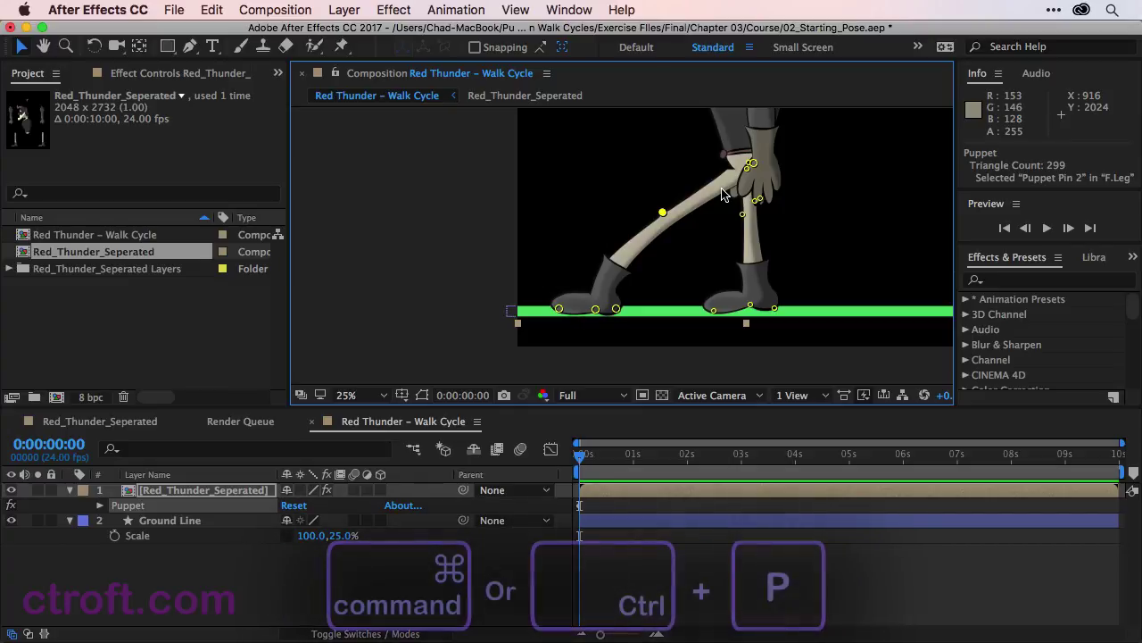
# Step: Move the back foot's three pins behind and reposition the back knee pin, then zoom out to 12.5%
pyautogui.press('super+p')
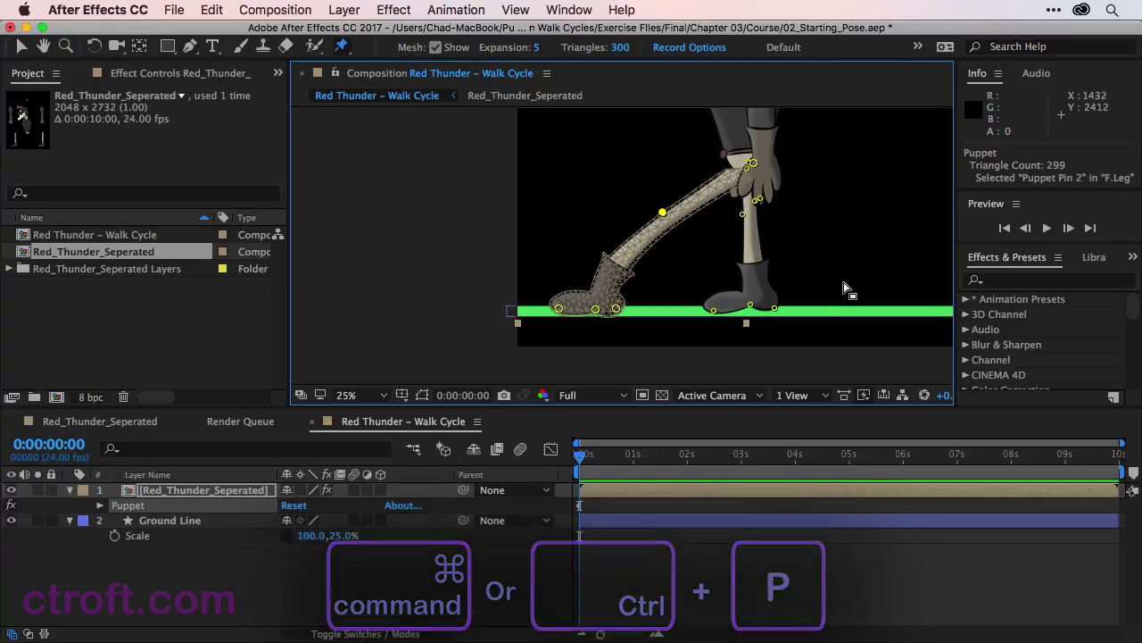
pyautogui.moveTo(701, 284); pyautogui.dragTo(881, 311)
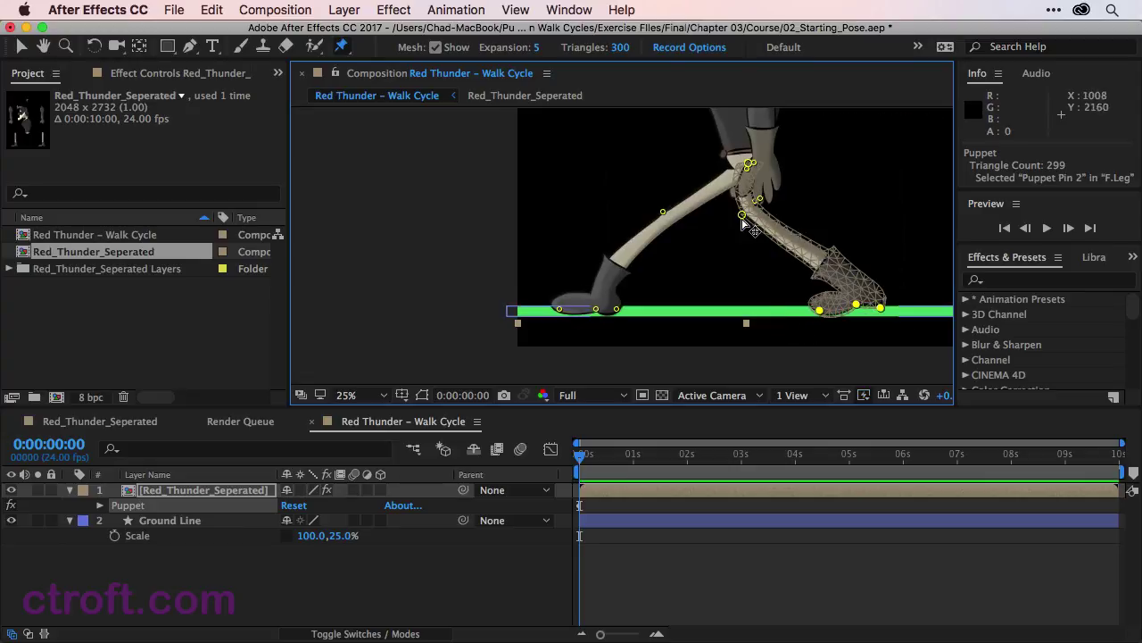
pyautogui.moveTo(742, 221); pyautogui.dragTo(786, 234)
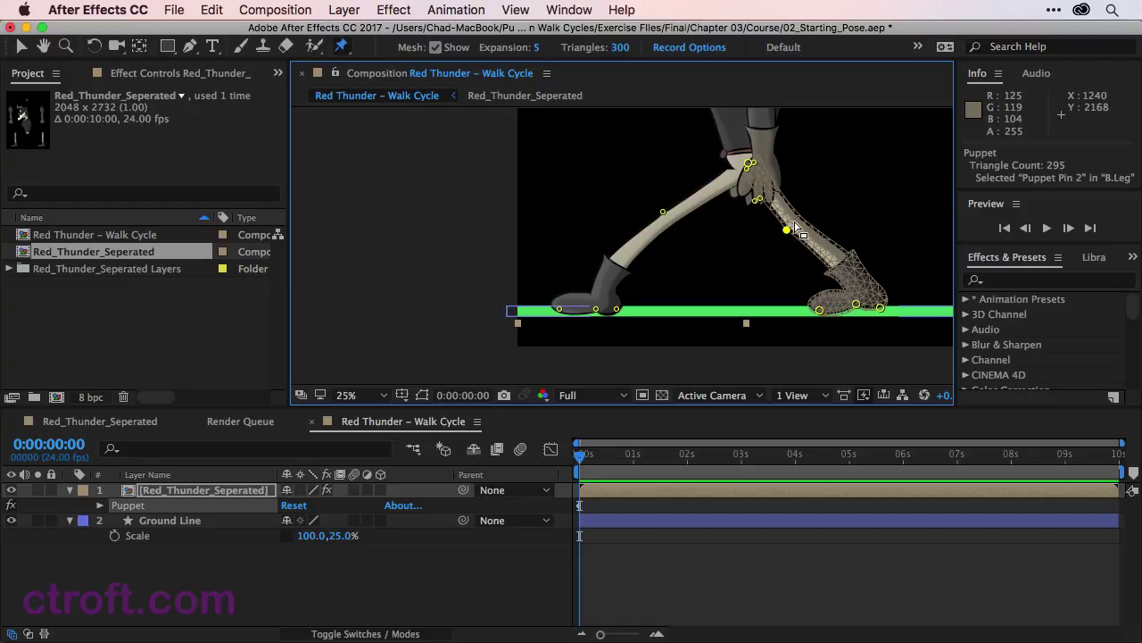
pyautogui.scroll(-2, 795, 226)
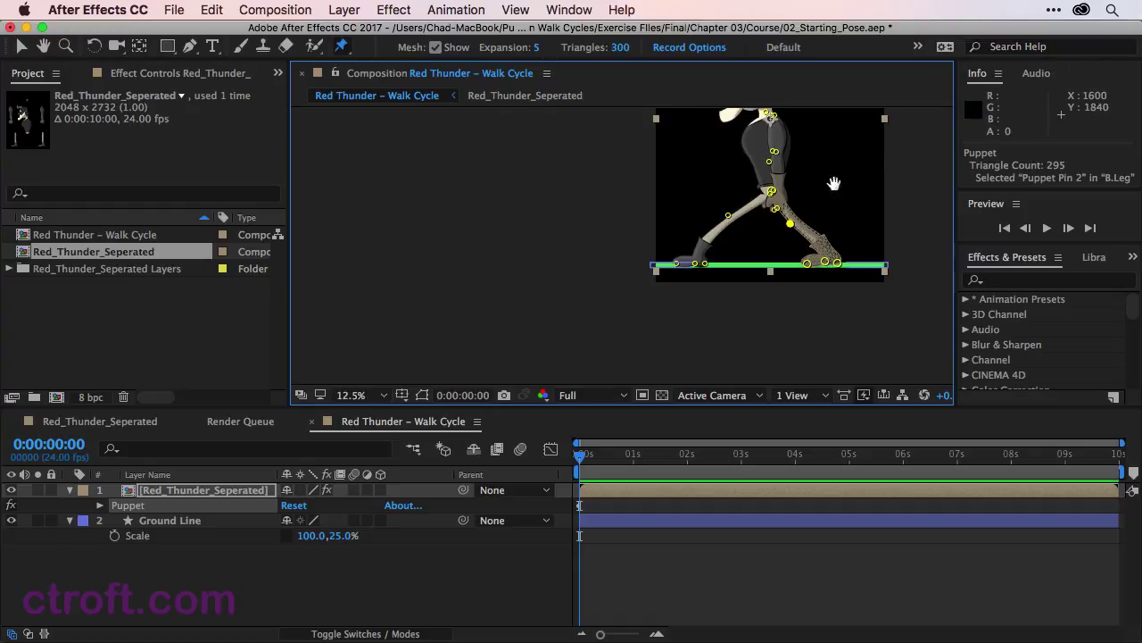
pyautogui.press('h')
pyautogui.moveTo(839, 179); pyautogui.dragTo(800, 255)
pyautogui.press('super+p')
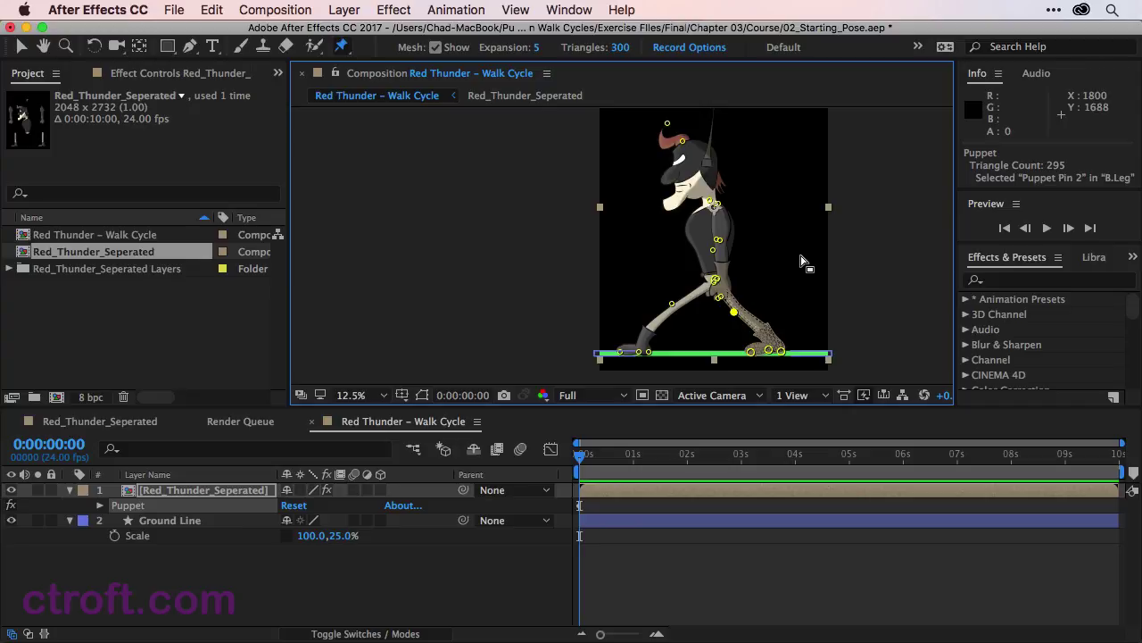
# Step: Pull the back leg pin down to widen the stance and hide the puppet mesh
pyautogui.scroll(3, 793, 245)
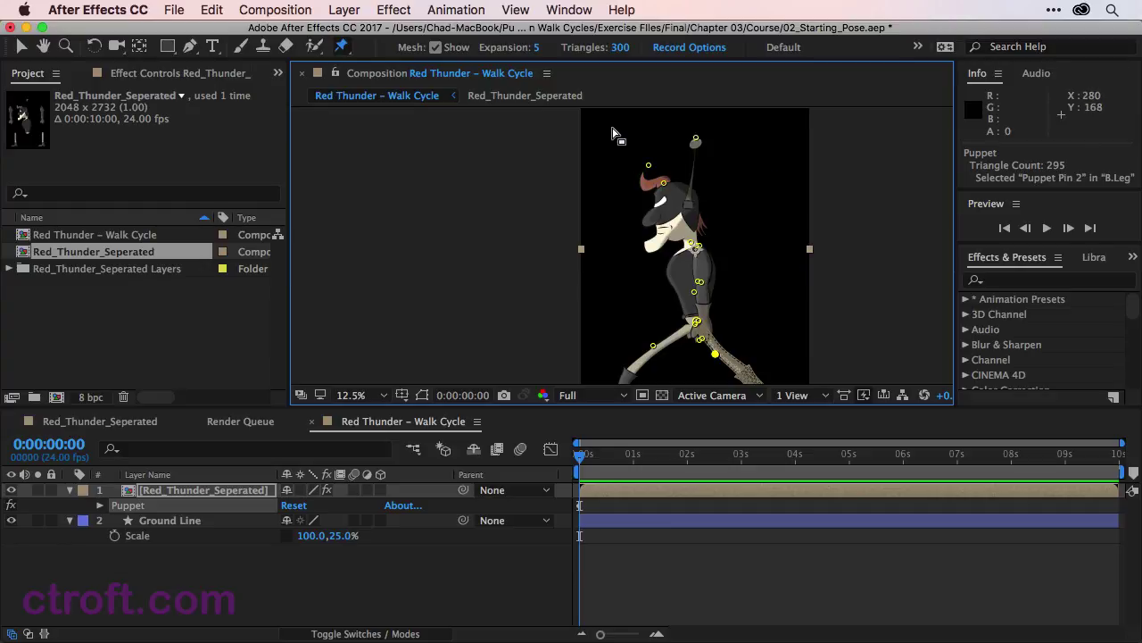
pyautogui.moveTo(612, 132); pyautogui.dragTo(742, 332)
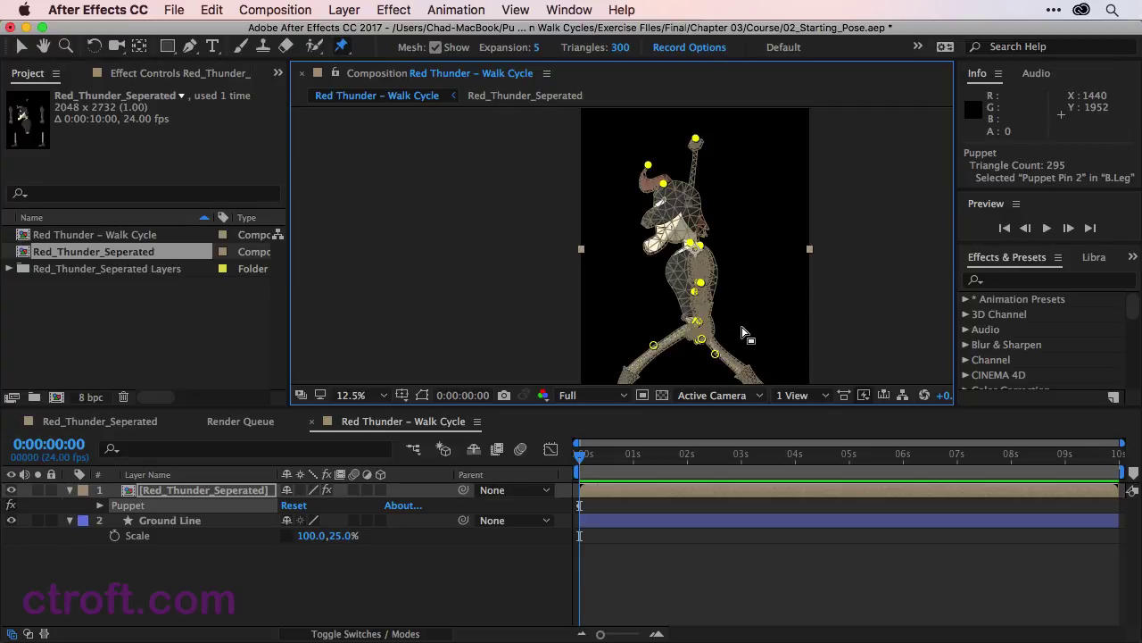
pyautogui.moveTo(702, 284); pyautogui.dragTo(697, 289)
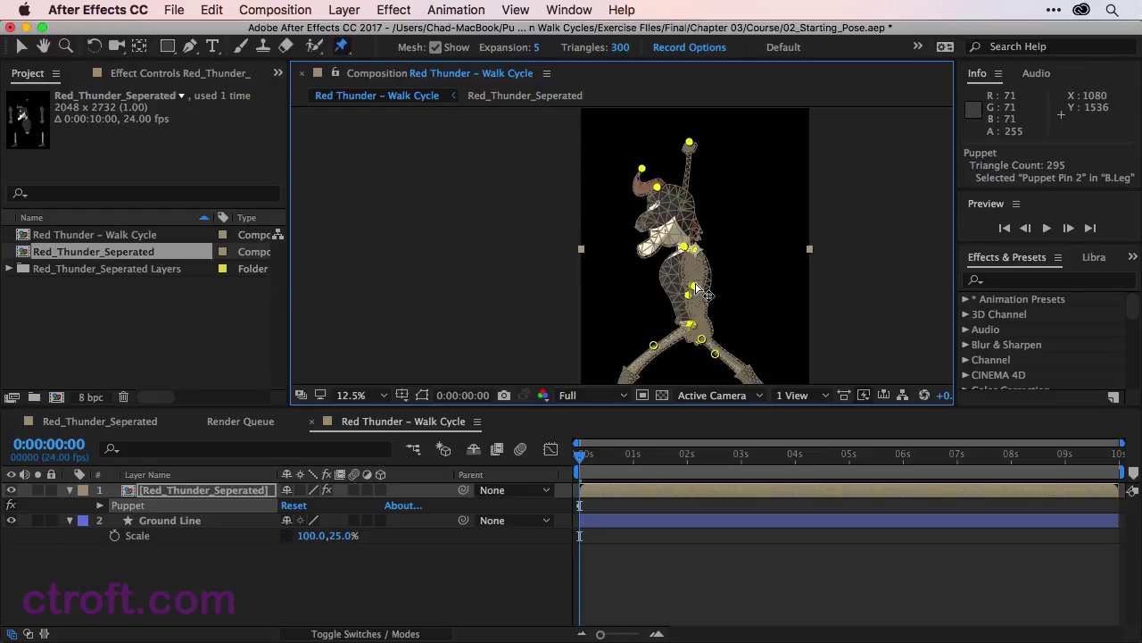
pyautogui.click(21, 45)
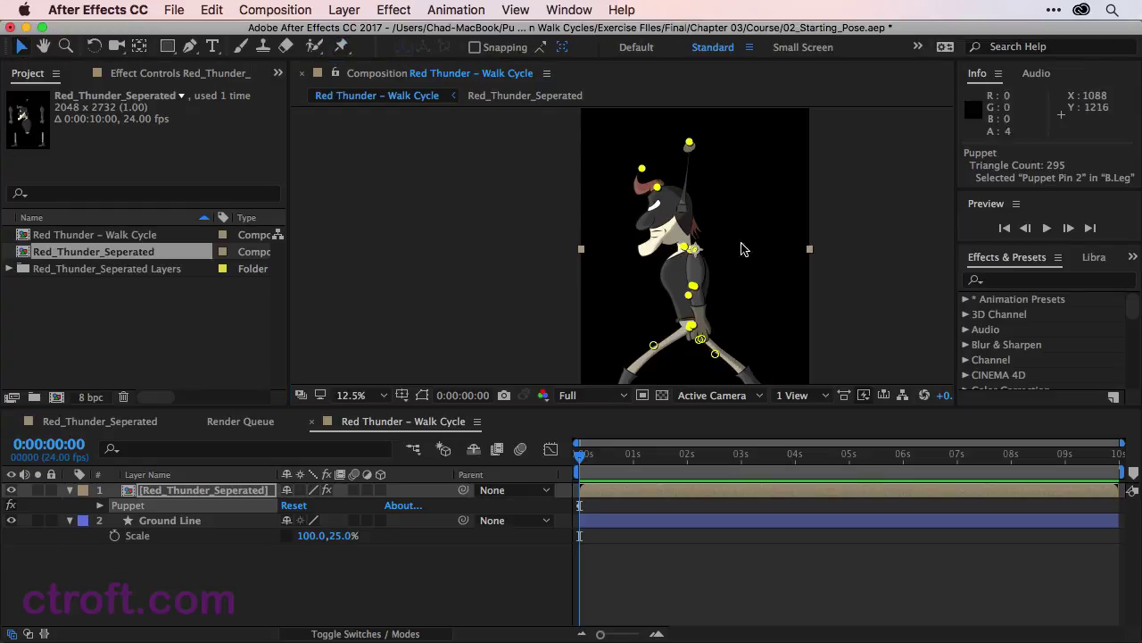
pyautogui.press('space')
# Step: Swing the front arm forward by adjusting its hand and elbow pins, hand reaching ahead
pyautogui.moveTo(769, 310)
pyautogui.mouseDown()
pyautogui.moveTo(752, 287)
pyautogui.moveTo(754, 300)
pyautogui.mouseUp()
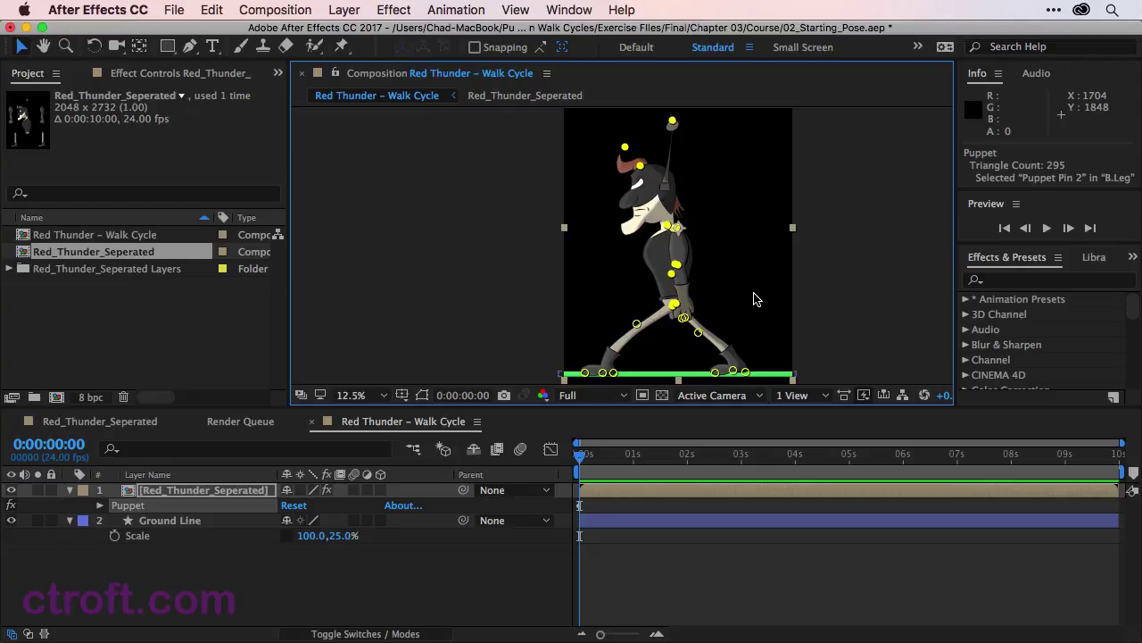
pyautogui.click(754, 299)
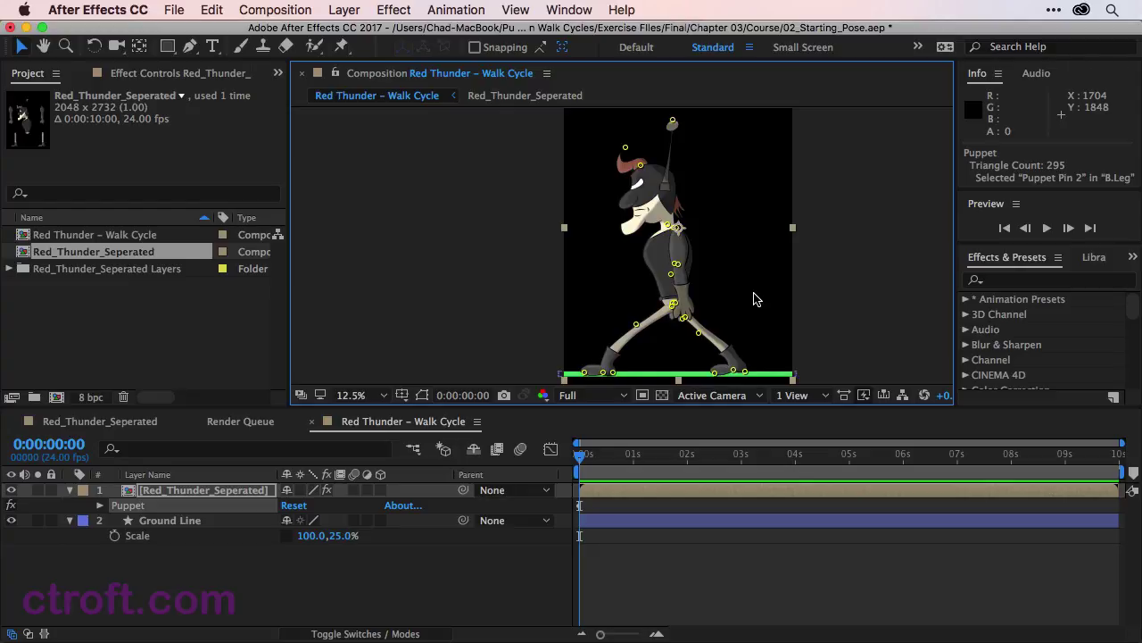
pyautogui.click(676, 264)
pyautogui.scroll(1, 688, 289)
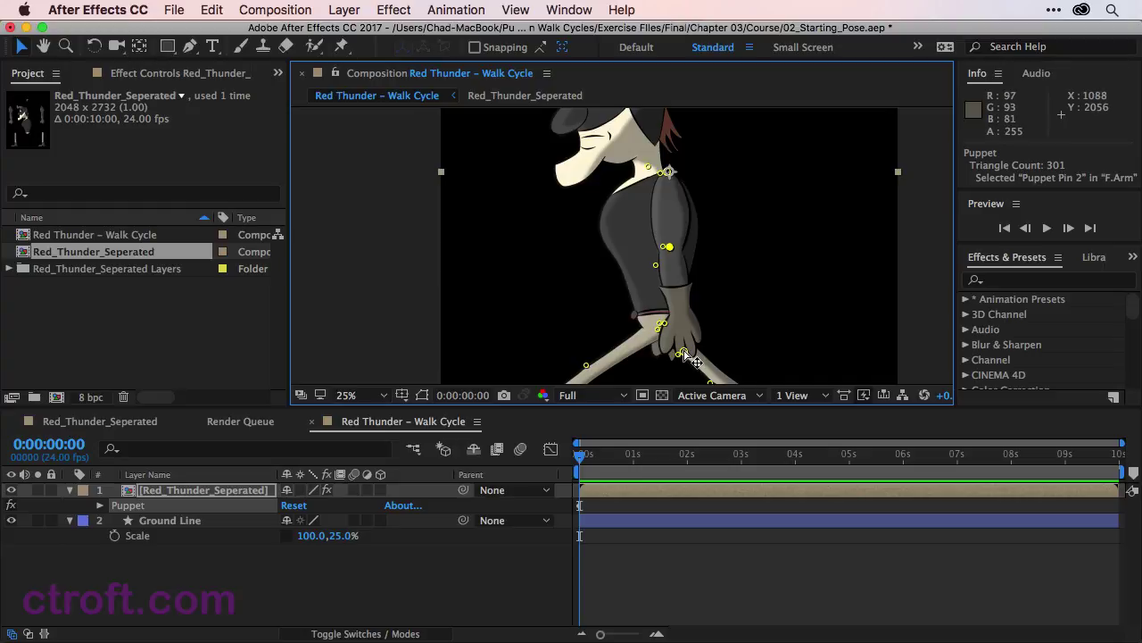
pyautogui.moveTo(684, 355); pyautogui.dragTo(769, 340)
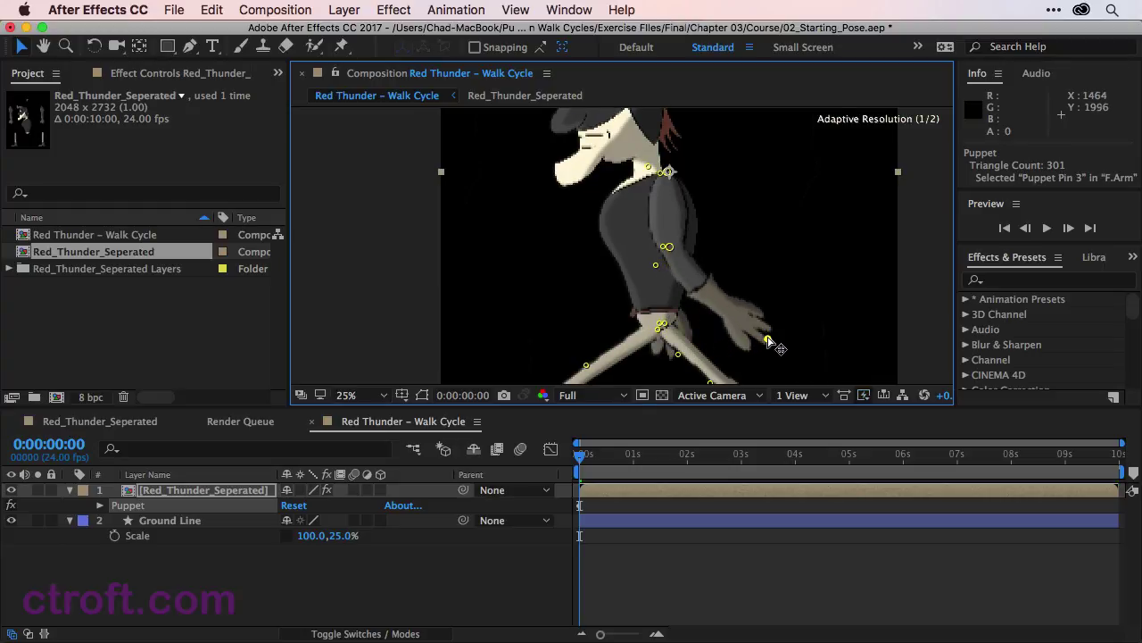
pyautogui.moveTo(670, 247); pyautogui.dragTo(742, 244)
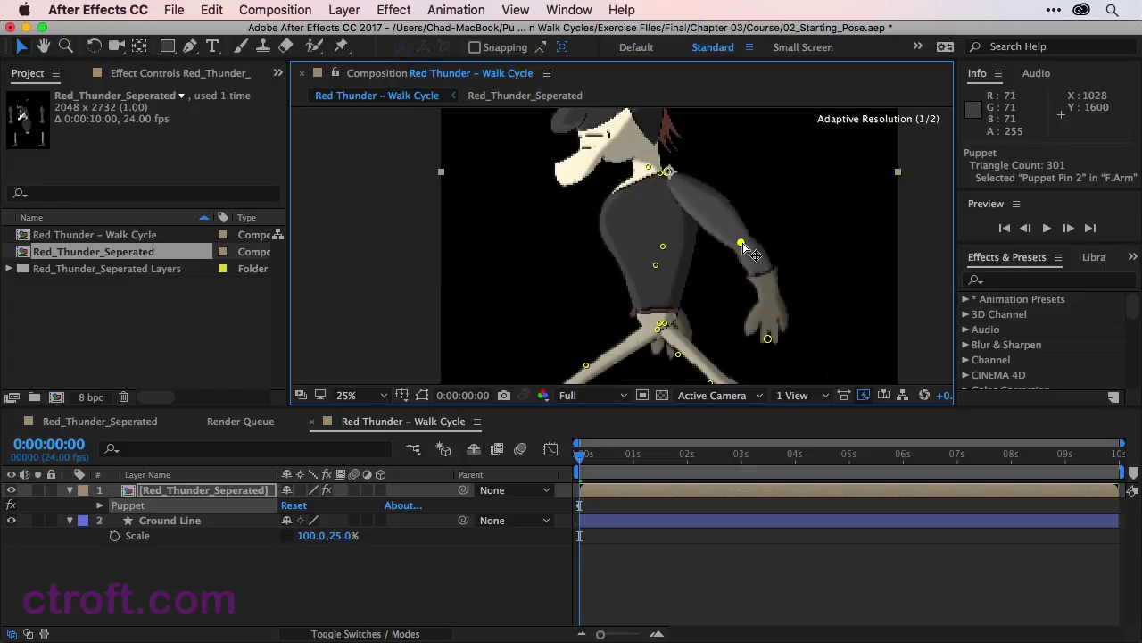
pyautogui.moveTo(769, 340); pyautogui.dragTo(816, 307)
pyautogui.moveTo(740, 243); pyautogui.dragTo(732, 257)
pyautogui.moveTo(815, 306)
pyautogui.mouseDown()
pyautogui.moveTo(794, 303)
pyautogui.moveTo(808, 300)
pyautogui.mouseUp()
pyautogui.moveTo(730, 256); pyautogui.dragTo(731, 259)
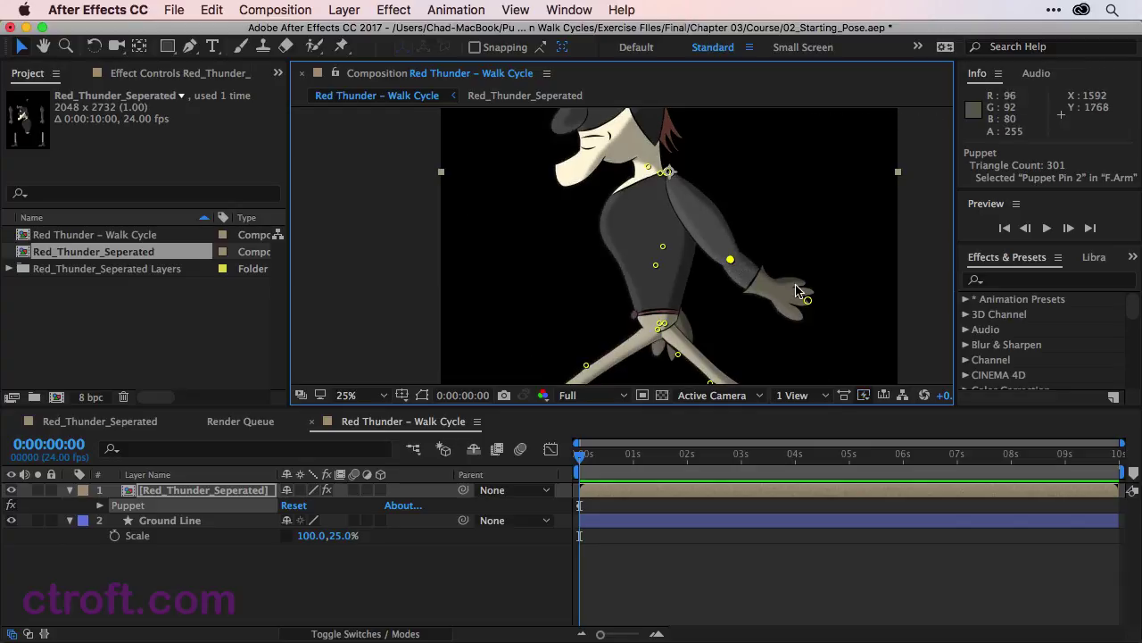
pyautogui.moveTo(808, 301); pyautogui.dragTo(800, 305)
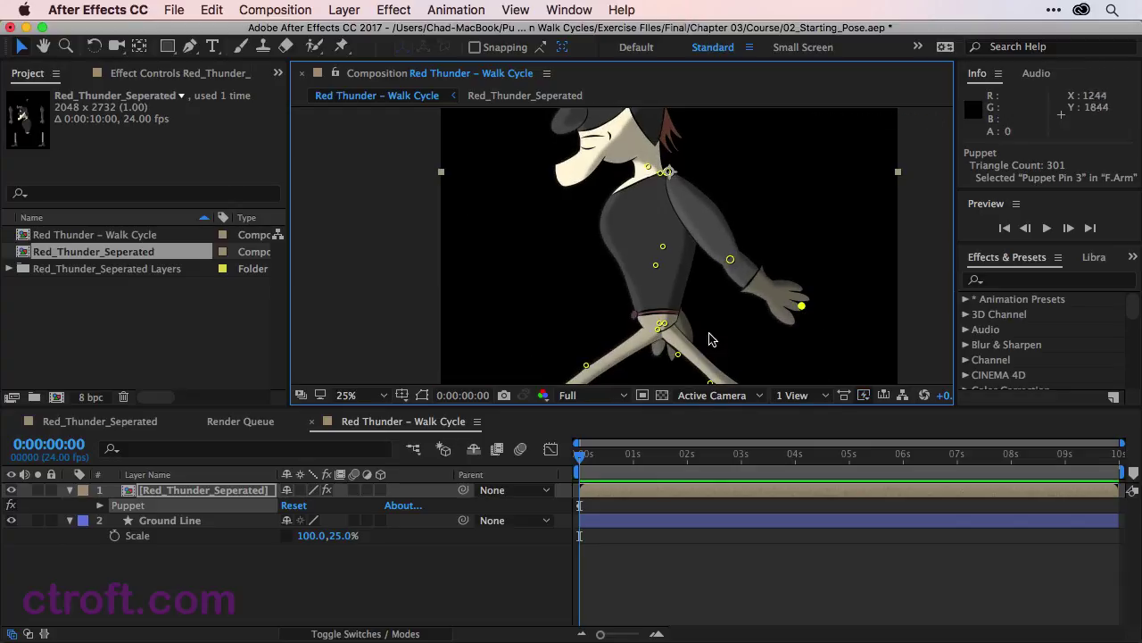
# Step: Raise the front leg's hip pin so it sits on the waistband
pyautogui.click(586, 366)
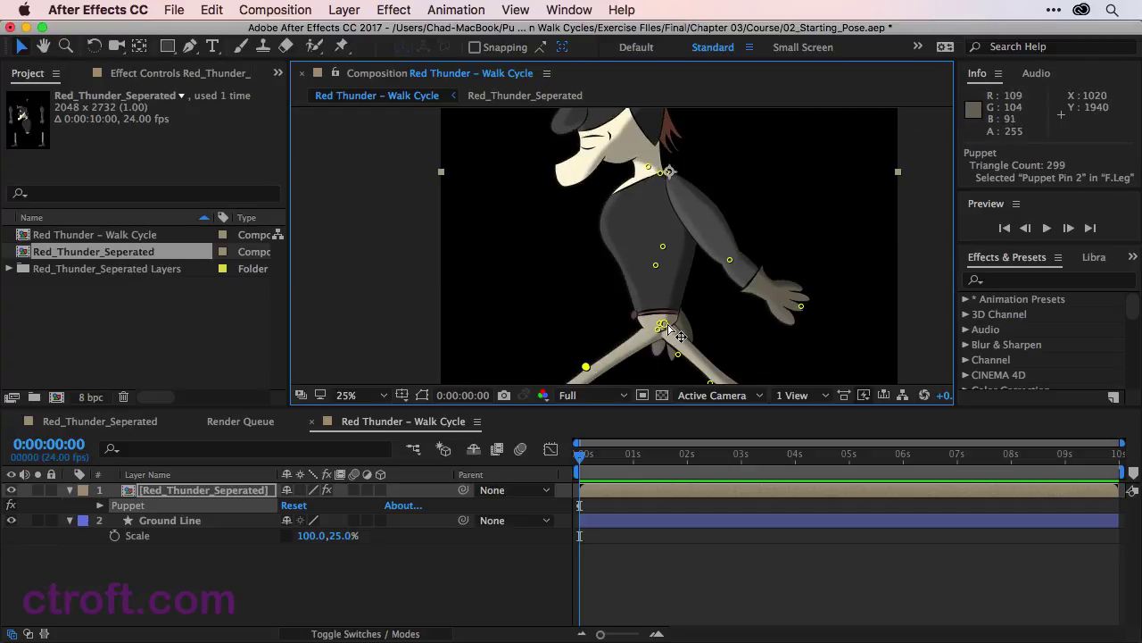
pyautogui.moveTo(662, 324); pyautogui.dragTo(672, 314)
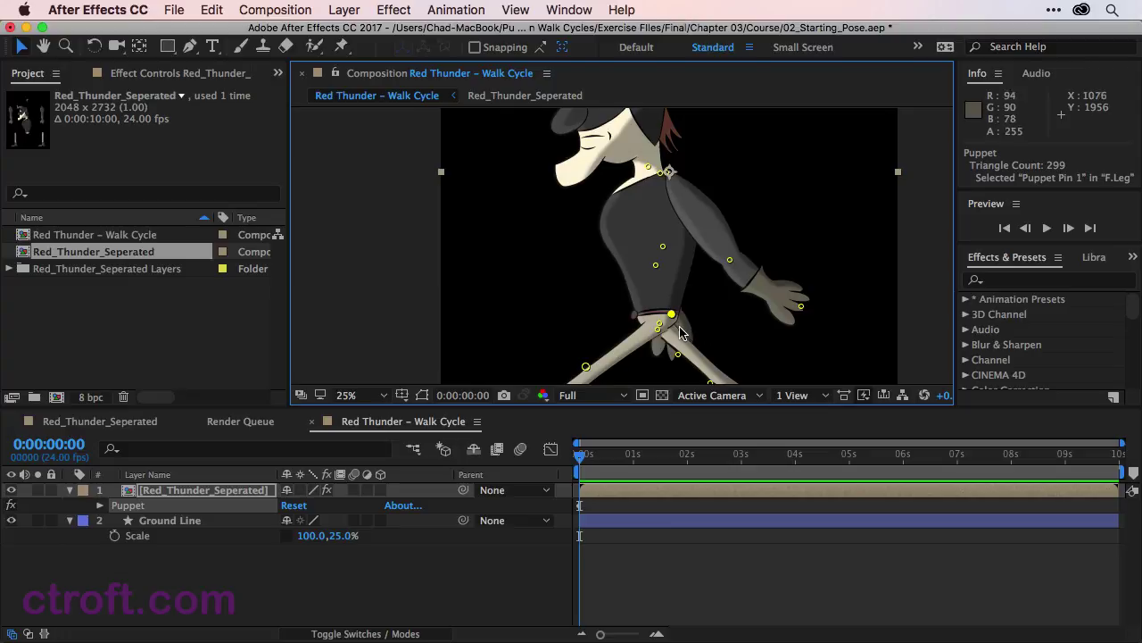
pyautogui.scroll(2, 637, 329)
pyautogui.scroll(2, 637, 329)
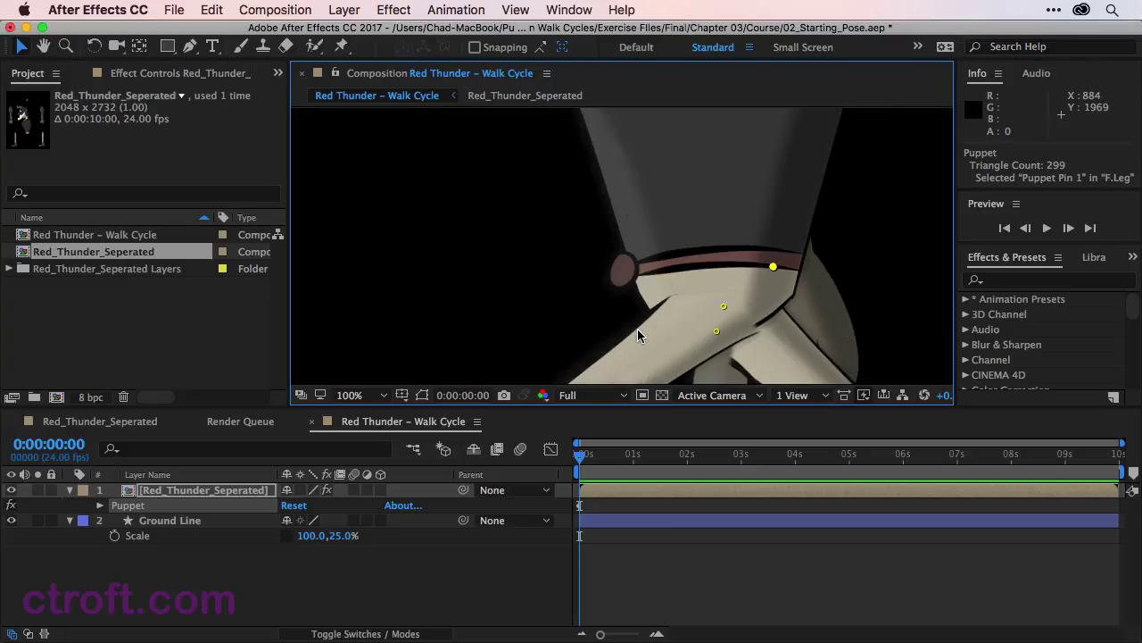
pyautogui.moveTo(773, 266); pyautogui.dragTo(776, 254)
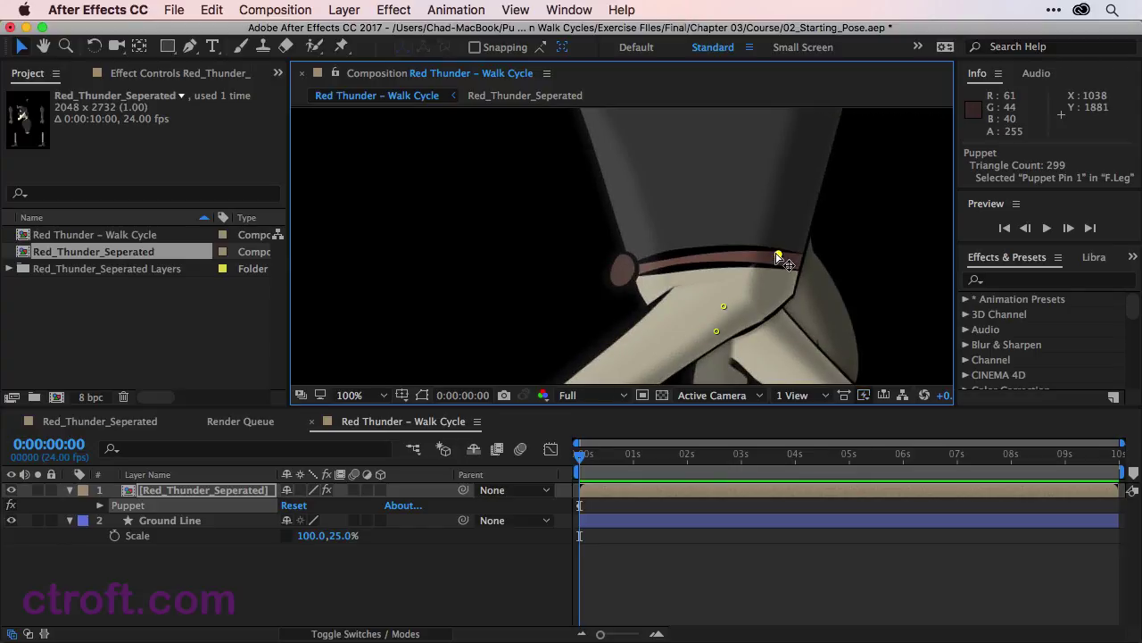
pyautogui.scroll(-2, 783, 294)
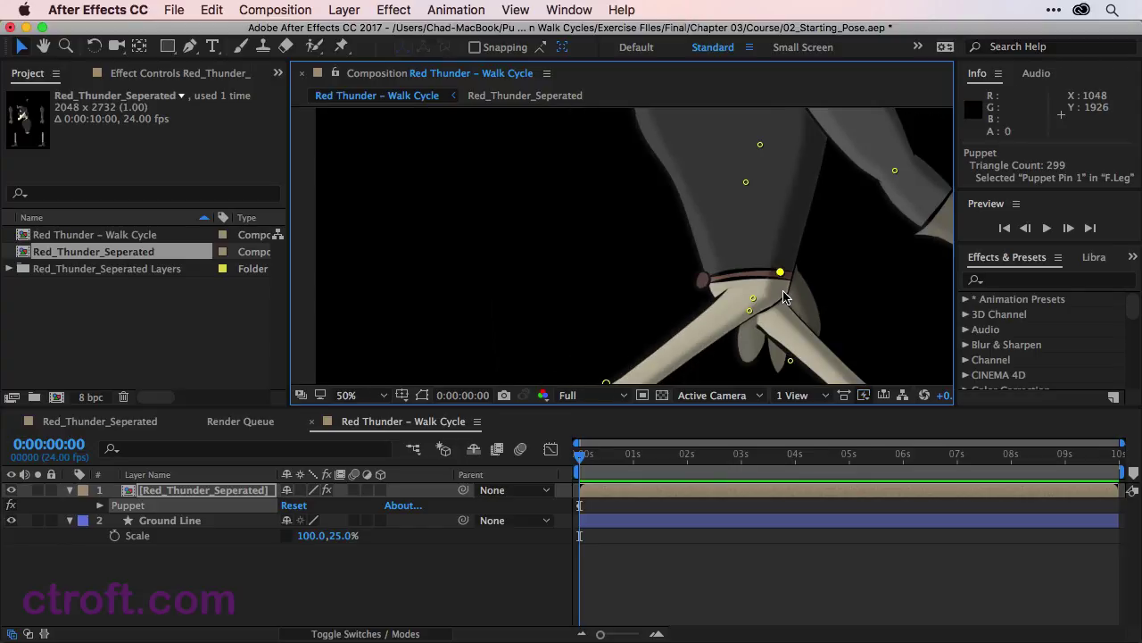
pyautogui.scroll(-1, 784, 296)
pyautogui.scroll(-1, 823, 301)
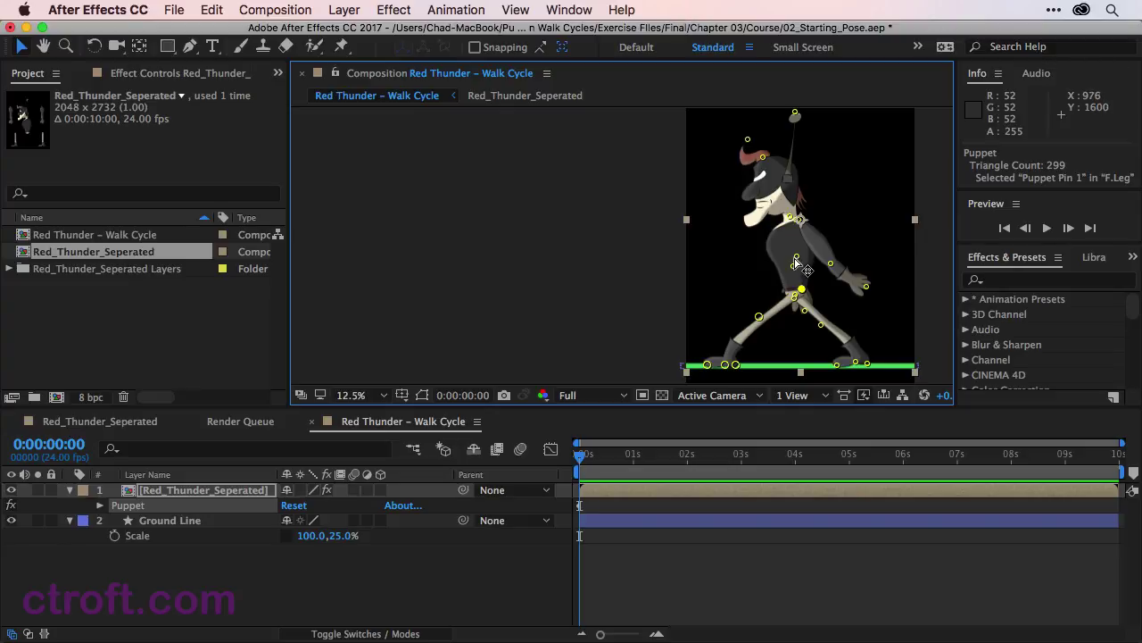
# Step: At 25% zoom, drag the back arm's hand and elbow pins left to swing the hand behind the body
pyautogui.scroll(1, 798, 260)
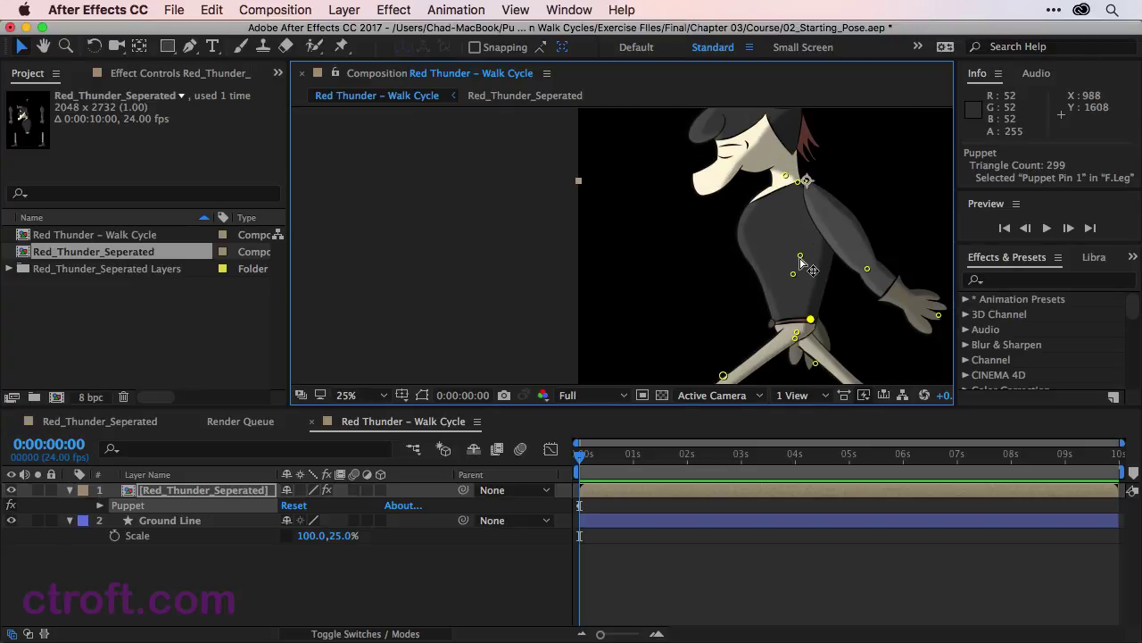
pyautogui.click(800, 185)
pyautogui.moveTo(814, 366); pyautogui.dragTo(687, 326)
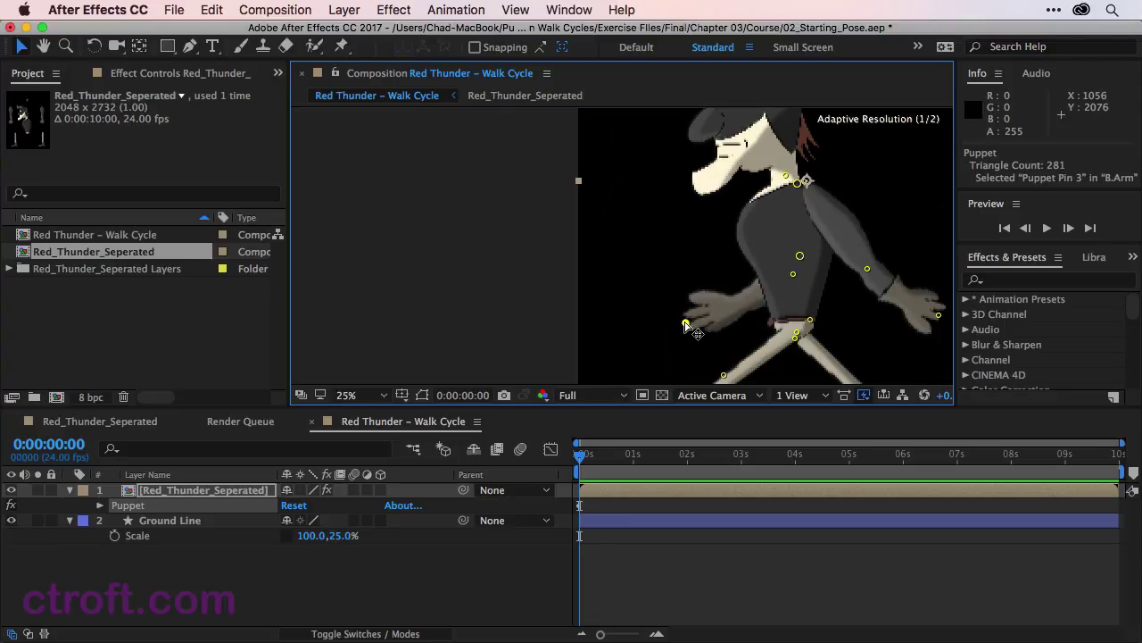
pyautogui.moveTo(800, 256); pyautogui.dragTo(724, 258)
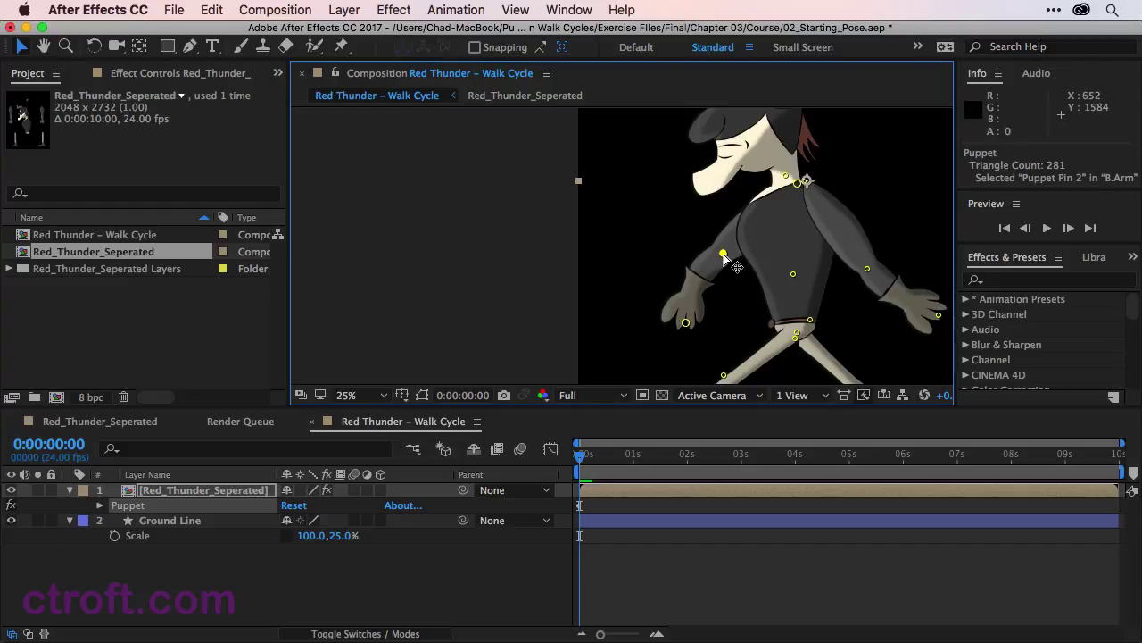
pyautogui.moveTo(686, 323); pyautogui.dragTo(668, 327)
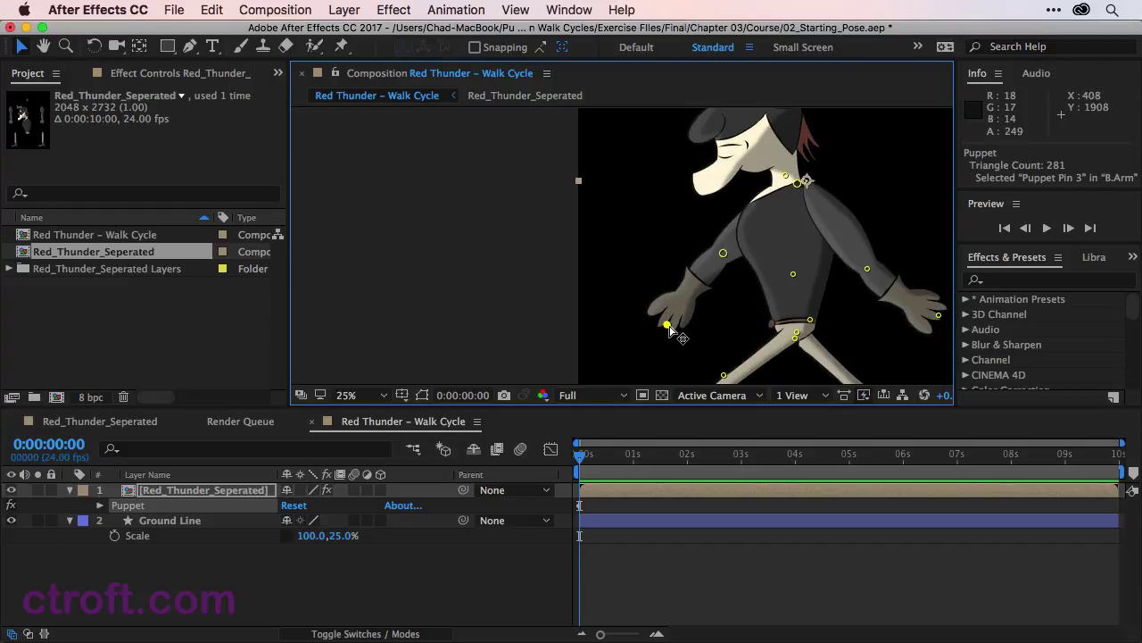
pyautogui.scroll(-1, 904, 317)
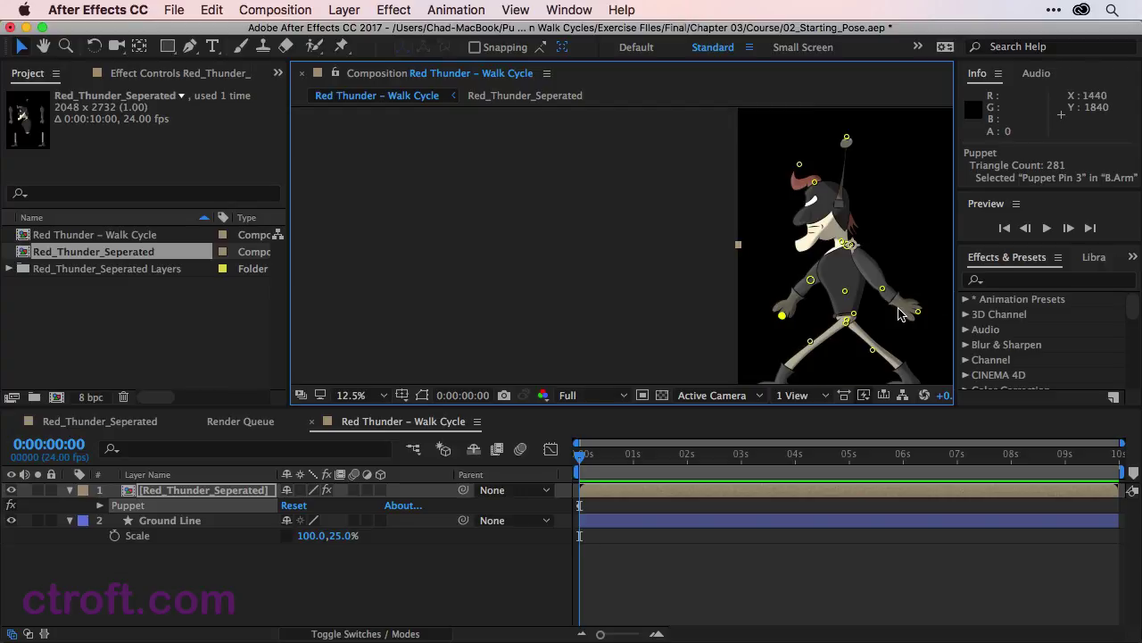
pyautogui.hscroll(5, 899, 314)
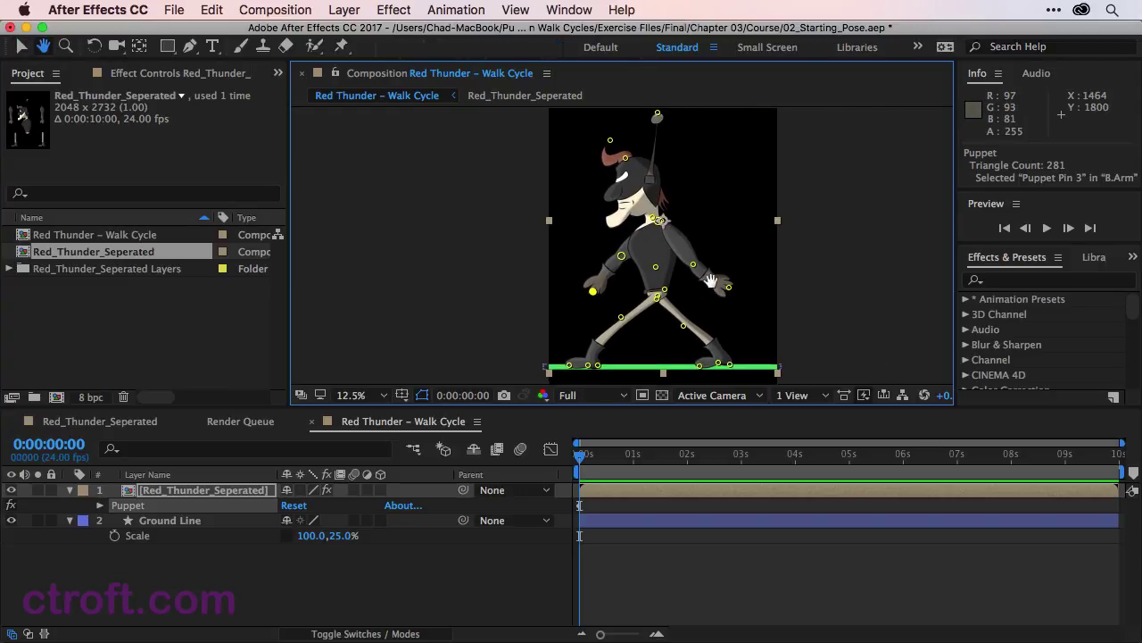